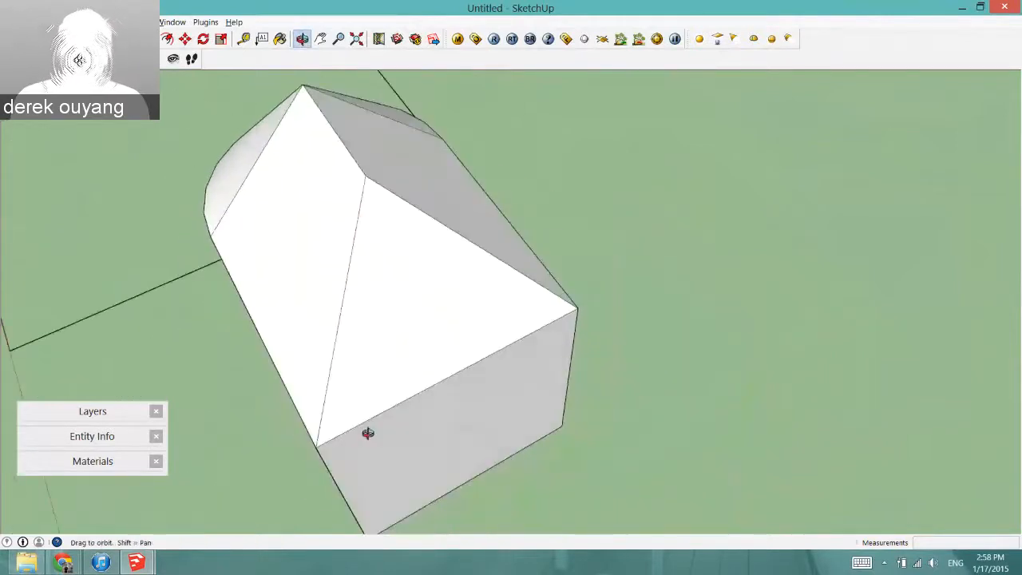
Step: Examine the finished round-ended building with its hip roof from all sides, including its underside
scroll(556, 279, "down", 5)
scroll(452, 356, "up", 2)
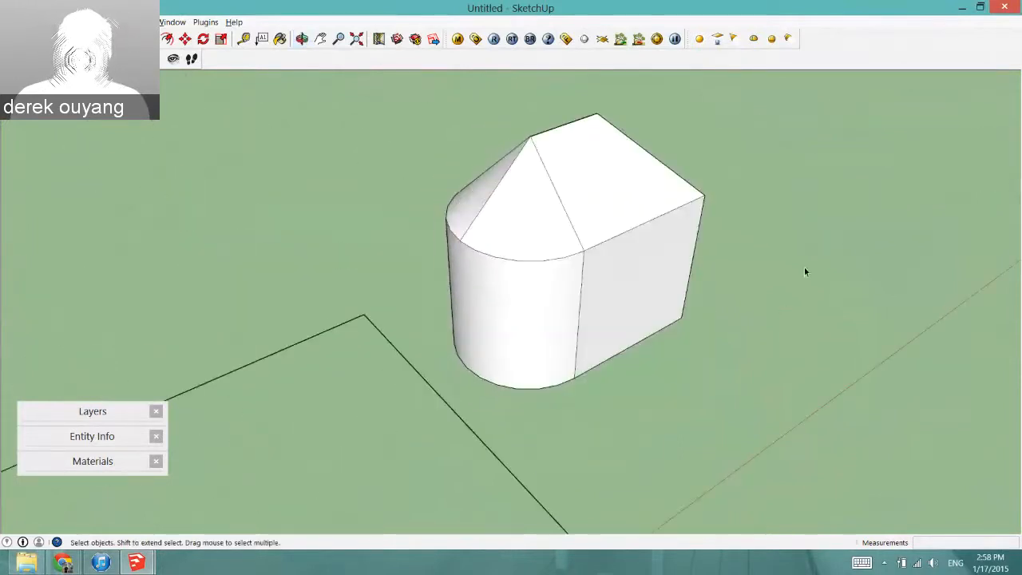
scroll(551, 221, "down", 1)
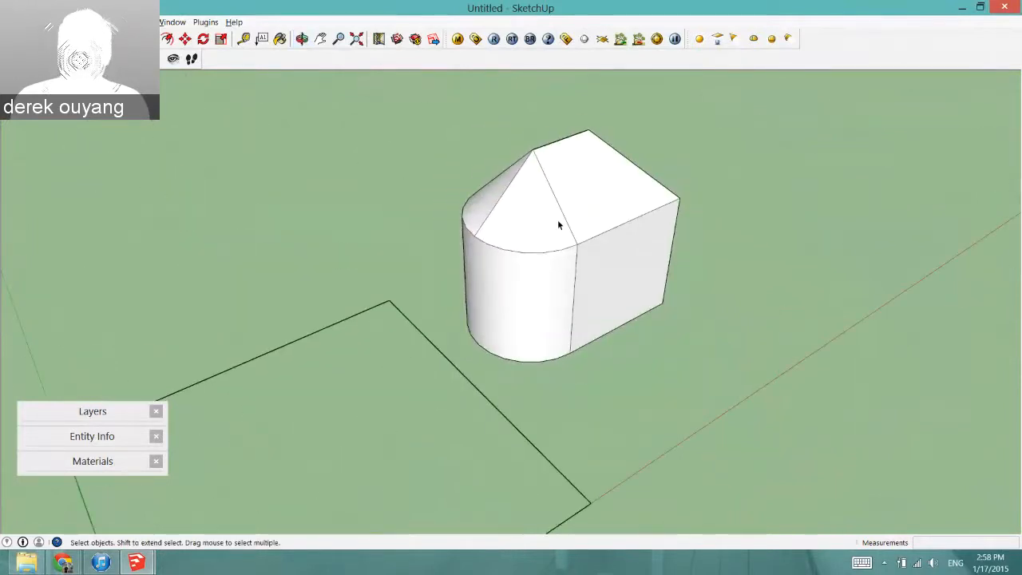
scroll(518, 222, "up", 3)
middle_click_drag(485, 221, 437, 356)
scroll(436, 356, "down", 2)
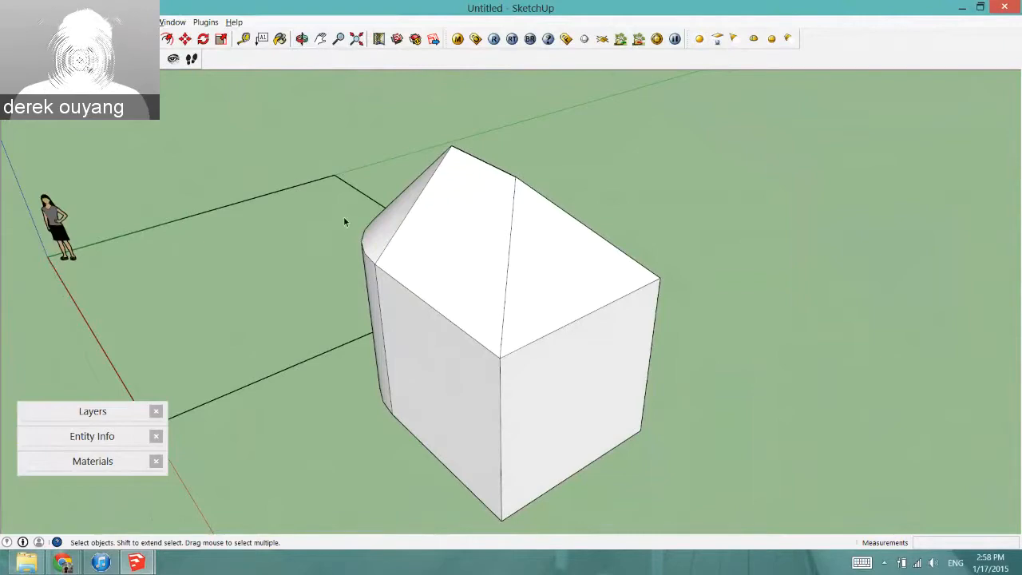
middle_click_drag(609, 301, 725, 414)
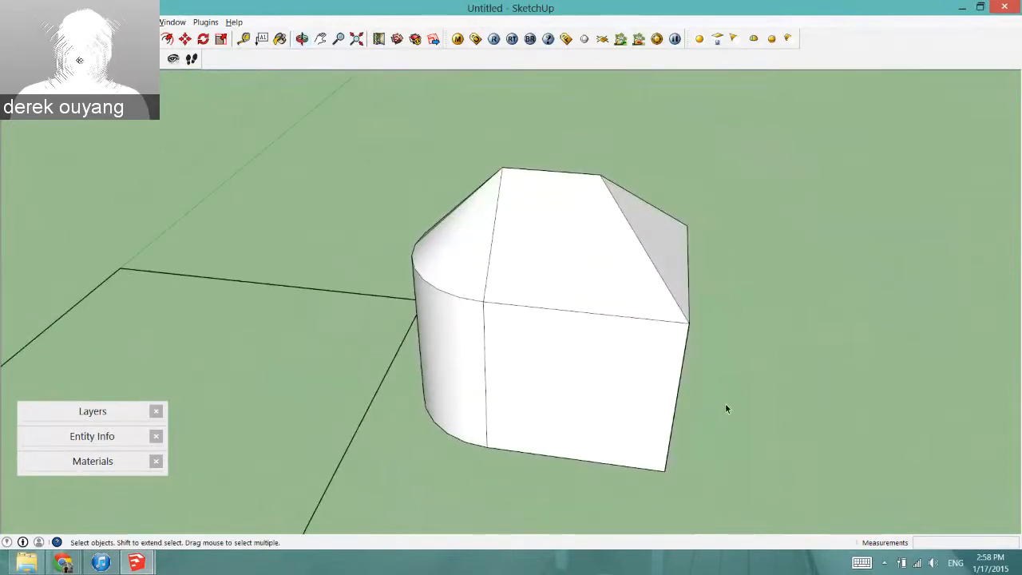
middle_click_drag(609, 317, 681, 230)
scroll(711, 281, "up", 3)
middle_click_drag(711, 281, 513, 345)
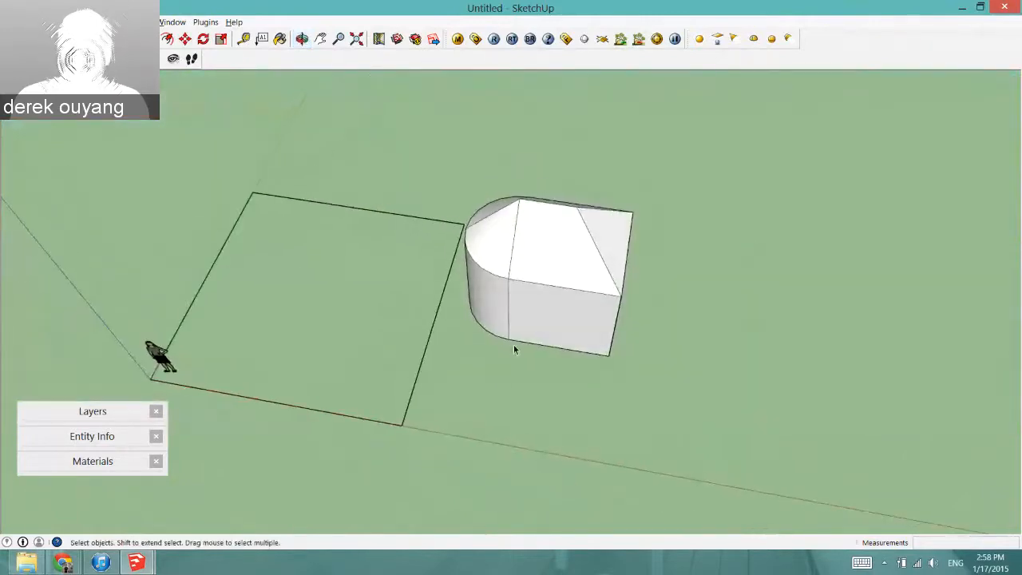
scroll(513, 344, "up", 2)
scroll(546, 322, "down", 2)
scroll(545, 317, "up", 2)
middle_click_drag(561, 378, 527, 7)
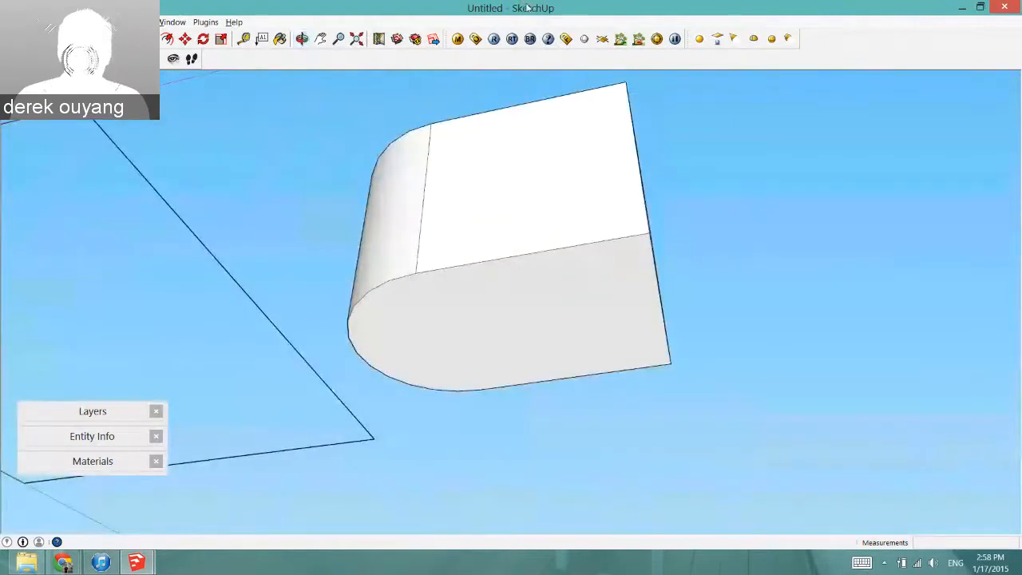
middle_click_drag(590, 120, 385, 124)
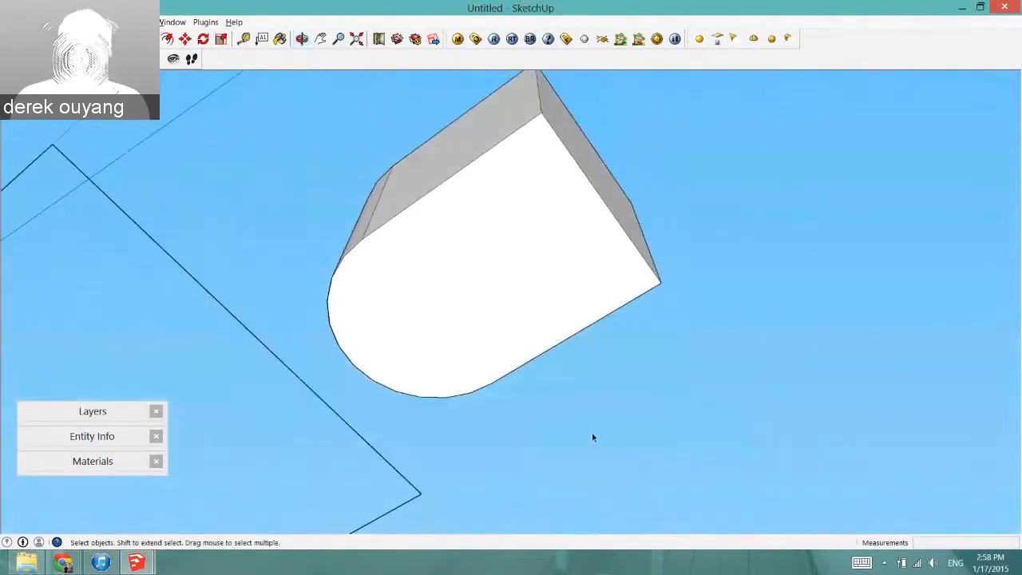
middle_click_drag(389, 162, 669, 313)
Step: Draw a 10' by 10' square on the ground inside the large lot outline
scroll(336, 356, "up", 3)
left_click(272, 344)
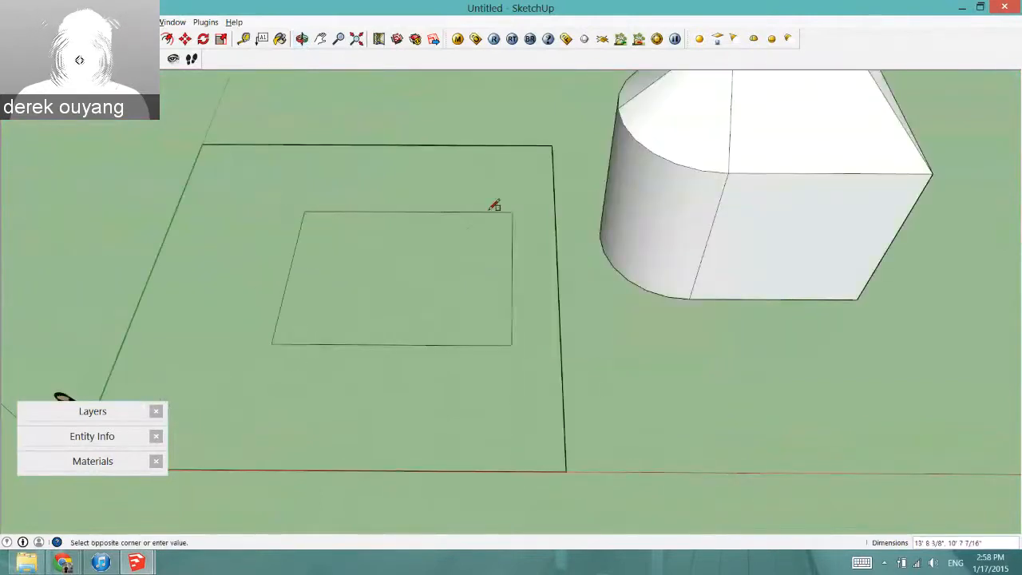
type("10',10")
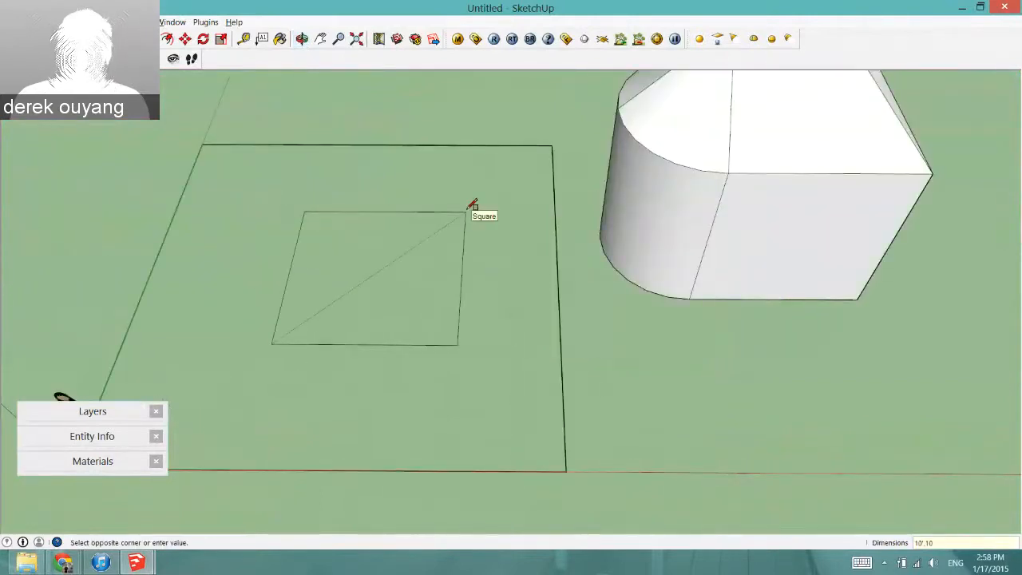
type("'")
key("Return")
scroll(278, 246, "down", 2)
scroll(340, 257, "up", 2)
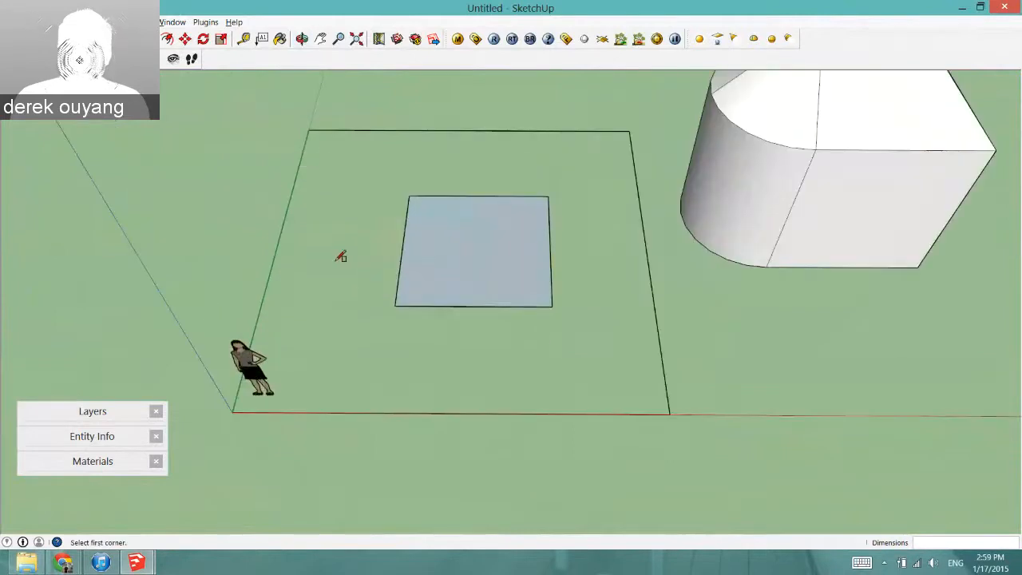
Step: Draw a 5' radius circle centred on the midpoint of the square's edge facing the green axis, reaching its corner
key("c")
scroll(403, 242, "up", 1)
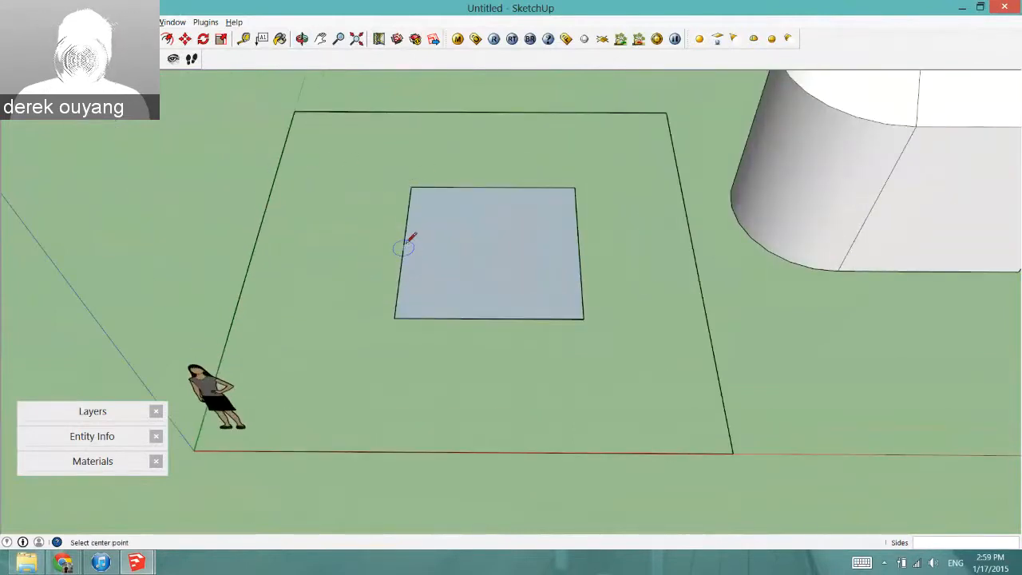
left_click(403, 246)
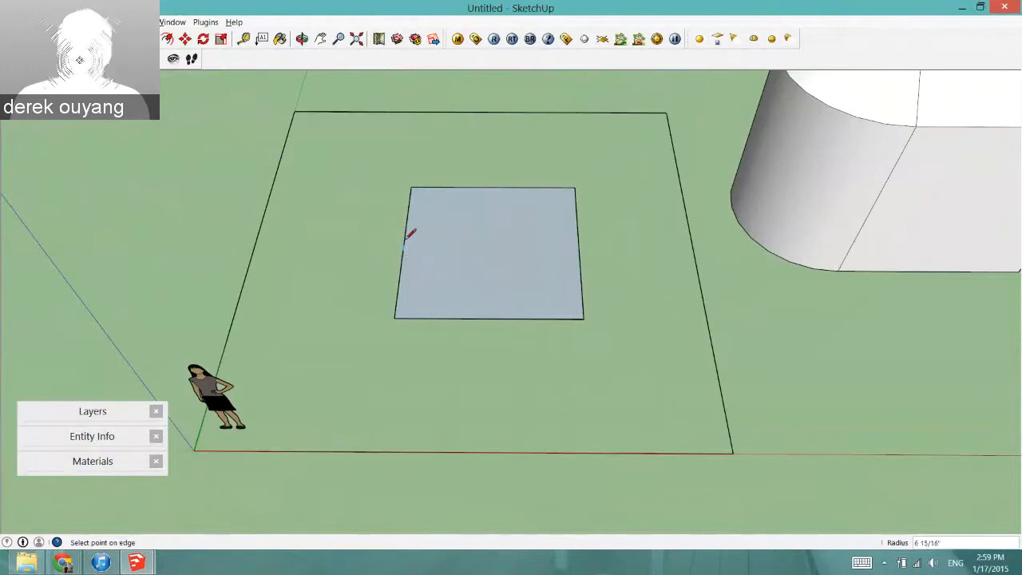
left_click(411, 188)
key("space")
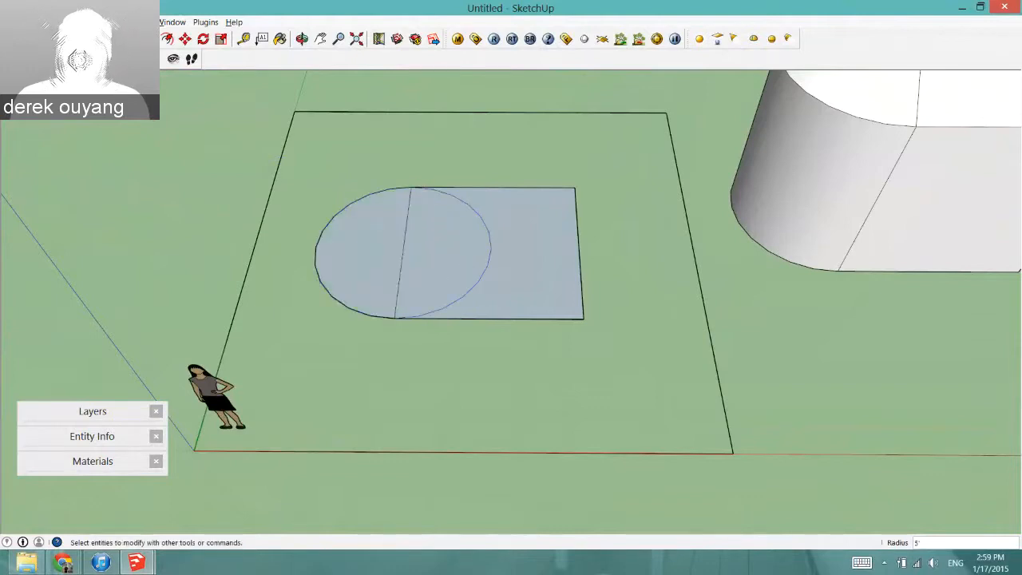
Step: Delete the square's edge inside the circle and the circle's inner arc, leaving one round-ended footprint
left_click(407, 231)
key("Delete")
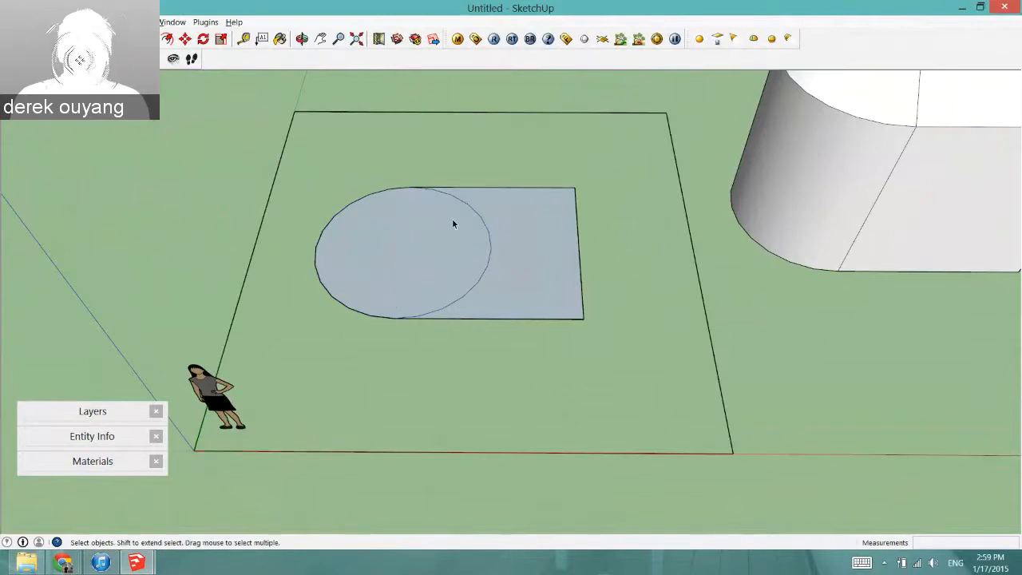
left_click(477, 209)
key("Delete")
middle_click_drag(498, 207, 501, 232)
left_click(466, 232)
left_click(514, 302)
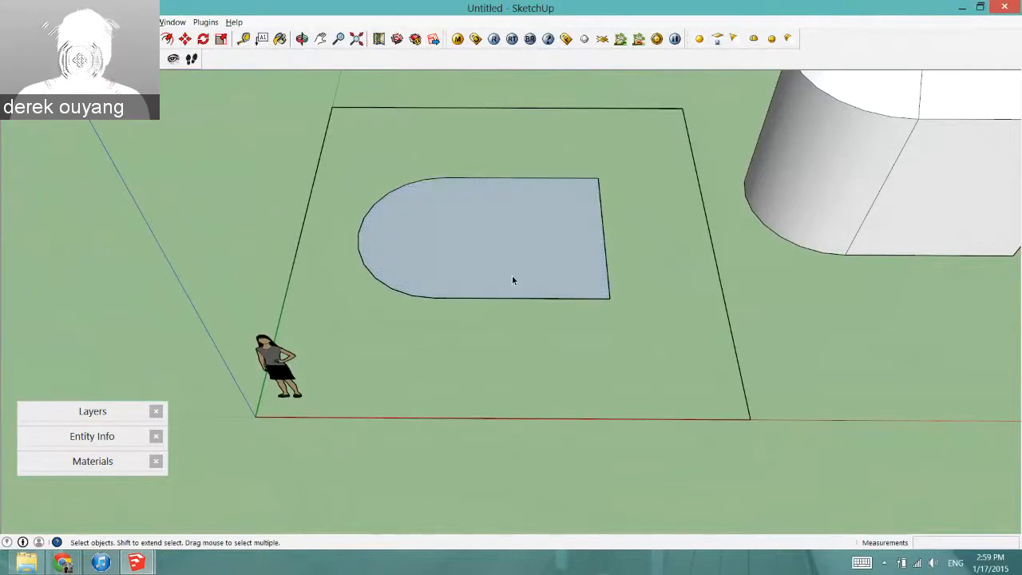
Step: Push/Pull the round-ended footprint upward by 10' to form the building's walls
left_click(408, 216)
key("p")
scroll(484, 269, "down", 3)
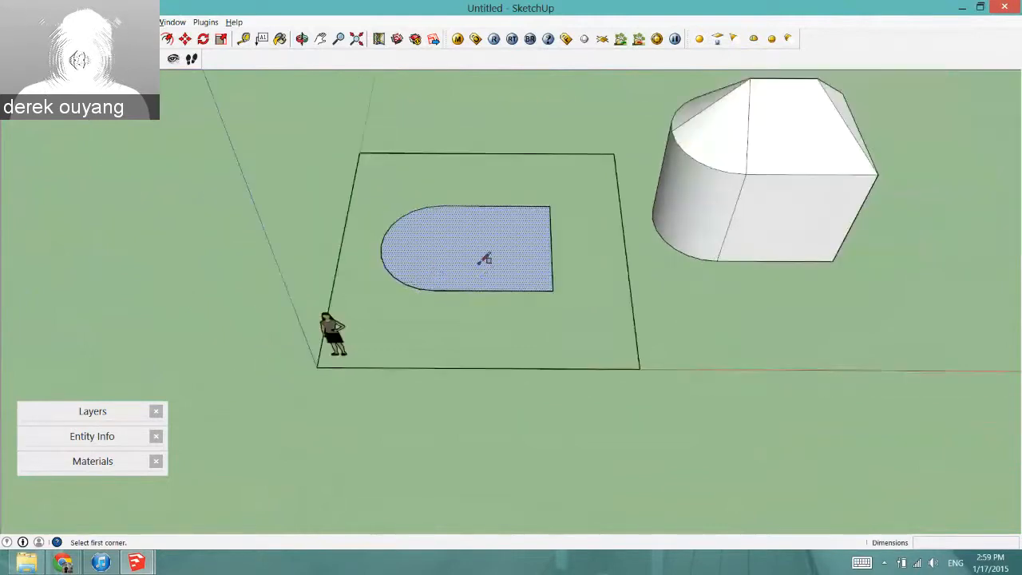
left_click_drag(482, 267, 490, 220)
middle_click_drag(490, 220, 550, 155)
scroll(520, 250, "down", 5)
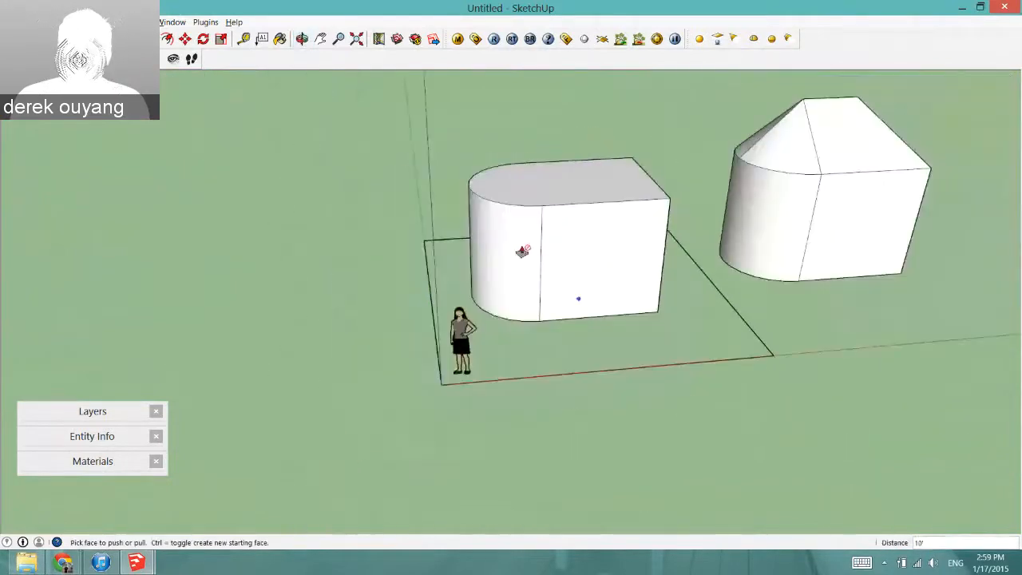
Step: Examine the finished building's roof from above and the sides, including its ridge, hips and rounded end
scroll(444, 304, "up", 3)
middle_click_drag(551, 283, 461, 320)
scroll(592, 218, "up", 2)
scroll(543, 295, "down", 3)
scroll(702, 178, "up", 5)
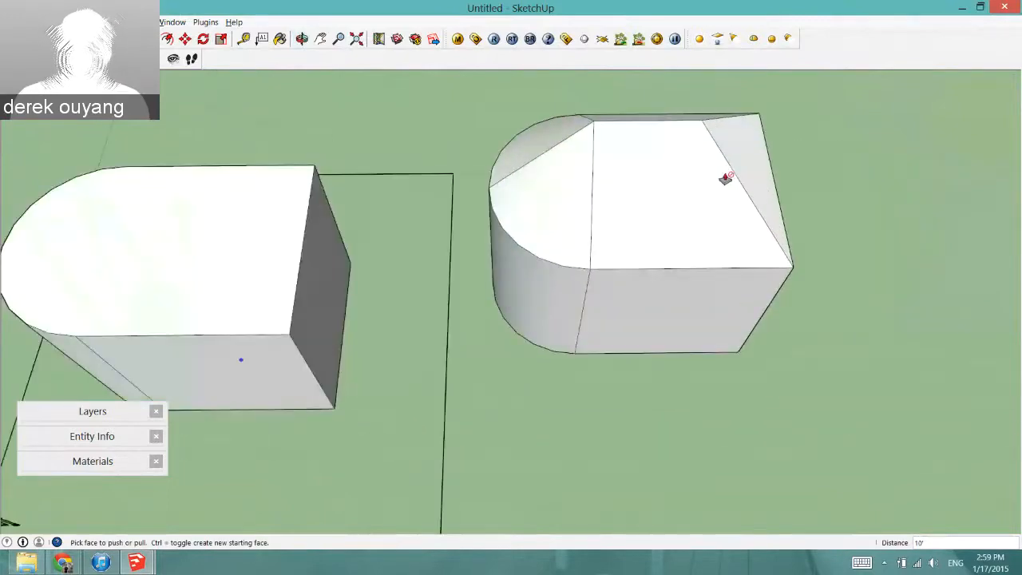
middle_click_drag(725, 178, 679, 340)
scroll(655, 275, "down", 3)
middle_click_drag(655, 275, 223, 239)
scroll(590, 203, "up", 3)
middle_click_drag(559, 349, 561, 358)
scroll(562, 357, "down", 4)
scroll(549, 144, "up", 2)
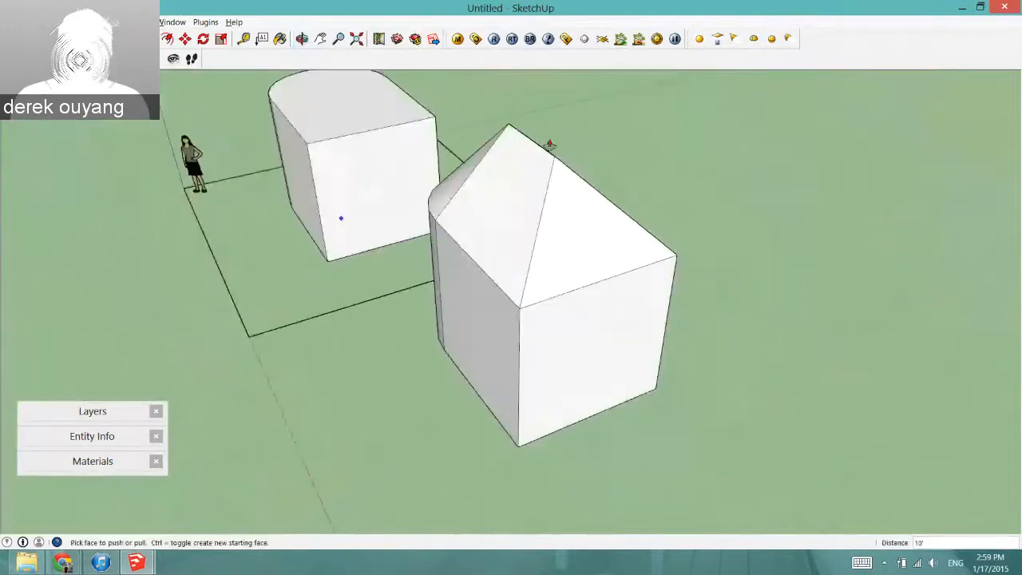
middle_click_drag(538, 162, 814, 422)
scroll(317, 312, "down", 2)
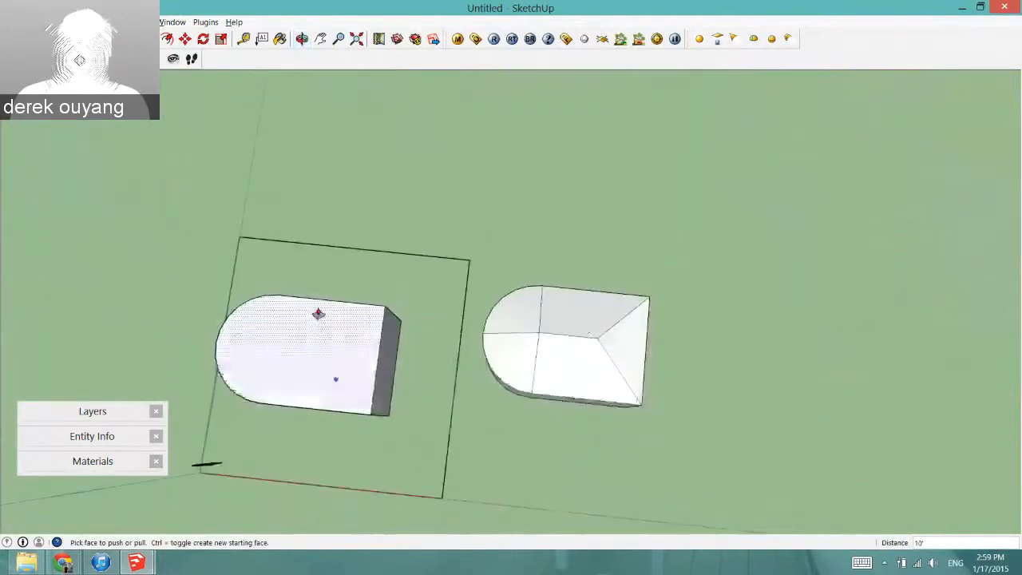
mouse_move(317, 312)
middle_mouse_down()
mouse_move(601, 368)
mouse_move(659, 397)
middle_mouse_up()
scroll(630, 391, "up", 3)
mouse_move(599, 388)
middle_mouse_down()
mouse_move(599, 370)
mouse_move(771, 283)
mouse_move(358, 296)
mouse_move(513, 194)
mouse_move(457, 281)
middle_mouse_up()
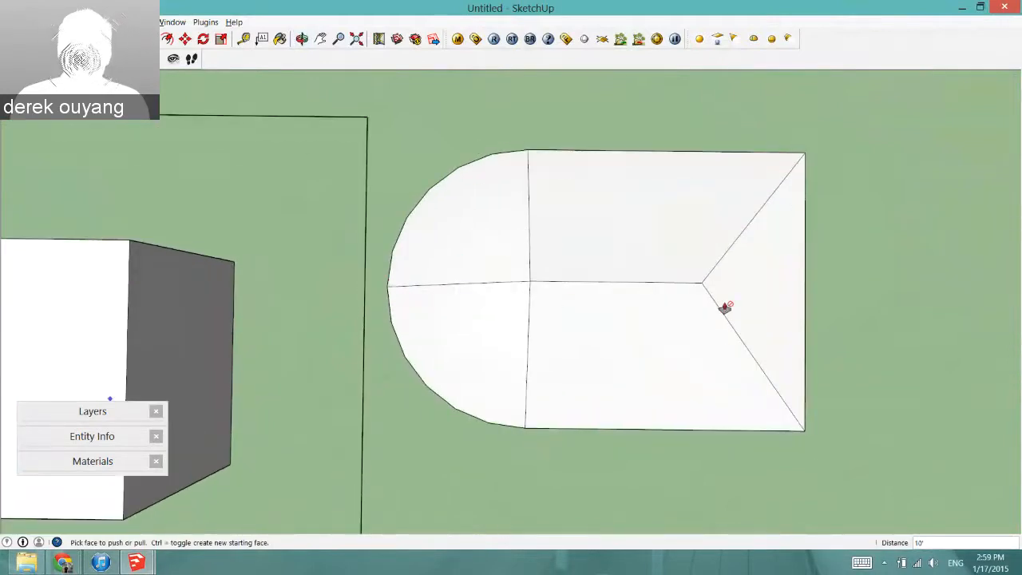
scroll(591, 269, "down", 3)
scroll(718, 276, "up", 3)
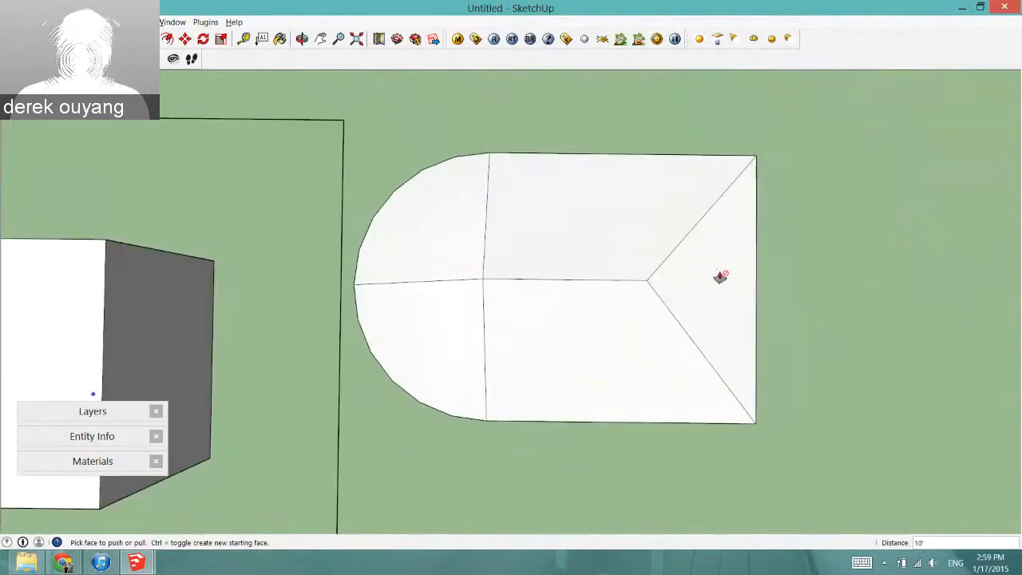
scroll(692, 319, "up", 1)
scroll(664, 343, "down", 1)
mouse_move(664, 363)
middle_mouse_down()
mouse_move(422, 247)
mouse_move(495, 158)
middle_mouse_up()
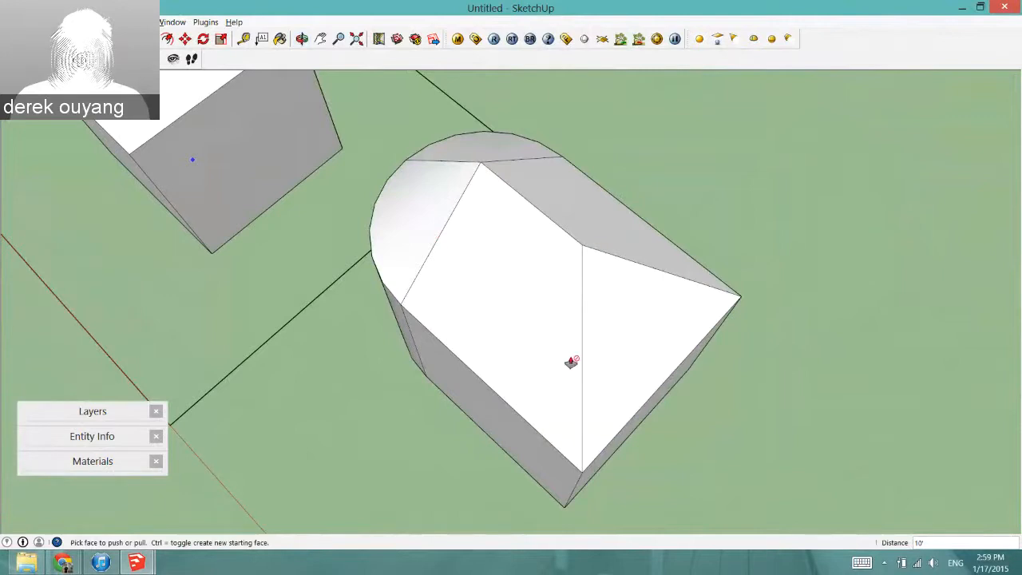
mouse_move(564, 360)
middle_mouse_down()
mouse_move(538, 260)
mouse_move(602, 360)
mouse_move(493, 180)
middle_mouse_up()
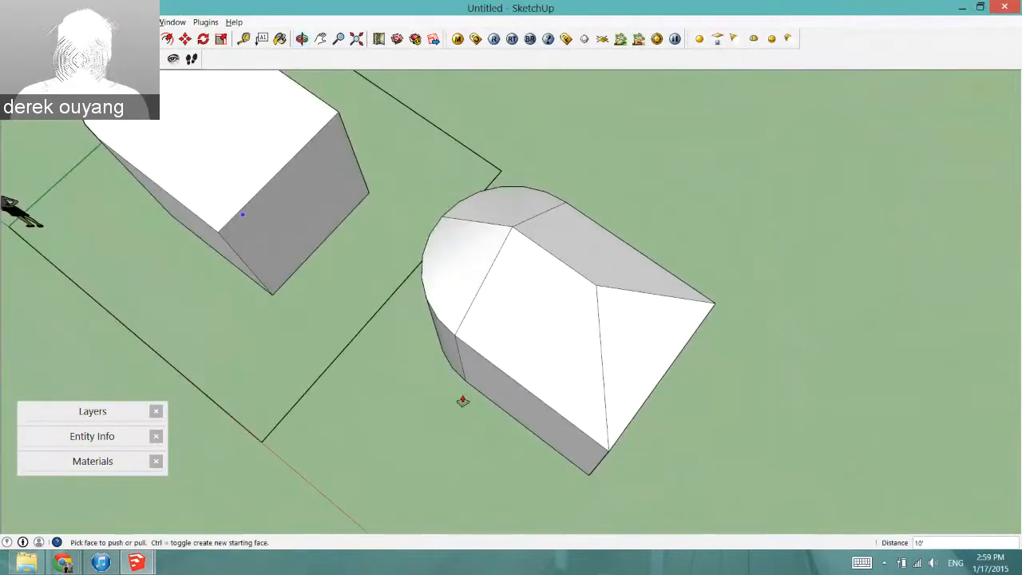
mouse_move(463, 401)
middle_mouse_down()
mouse_move(634, 295)
mouse_move(579, 375)
mouse_move(580, 232)
mouse_move(381, 269)
mouse_move(283, 198)
mouse_move(755, 277)
mouse_move(465, 171)
mouse_move(615, 325)
mouse_move(853, 287)
middle_mouse_up()
scroll(832, 282, "up", 3)
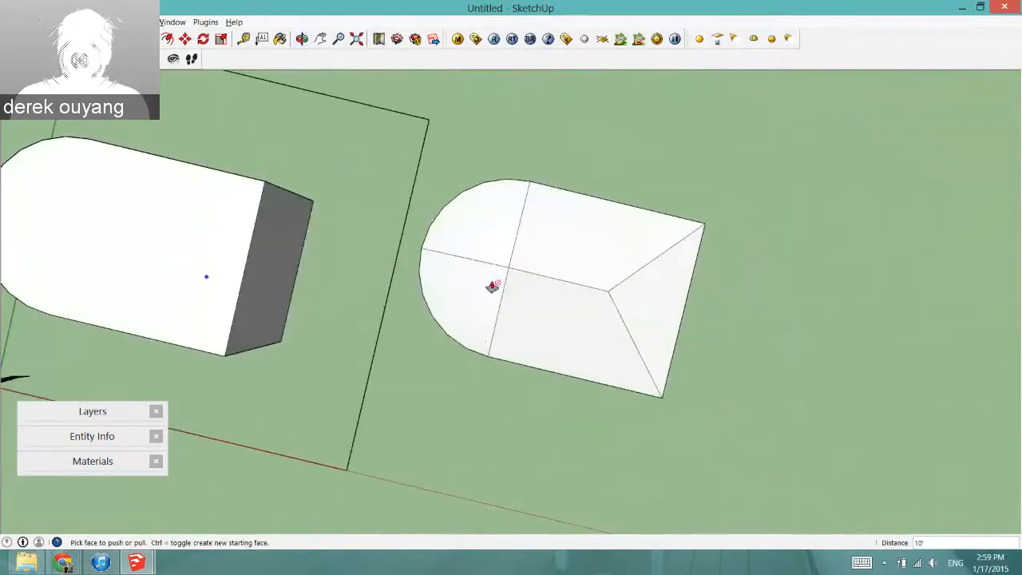
Step: Draw a line across the new block's top face, joining the two points where the arc meets the straight sides
mouse_move(493, 286)
middle_mouse_down()
mouse_move(75, 231)
mouse_move(244, 296)
mouse_move(433, 216)
middle_mouse_up()
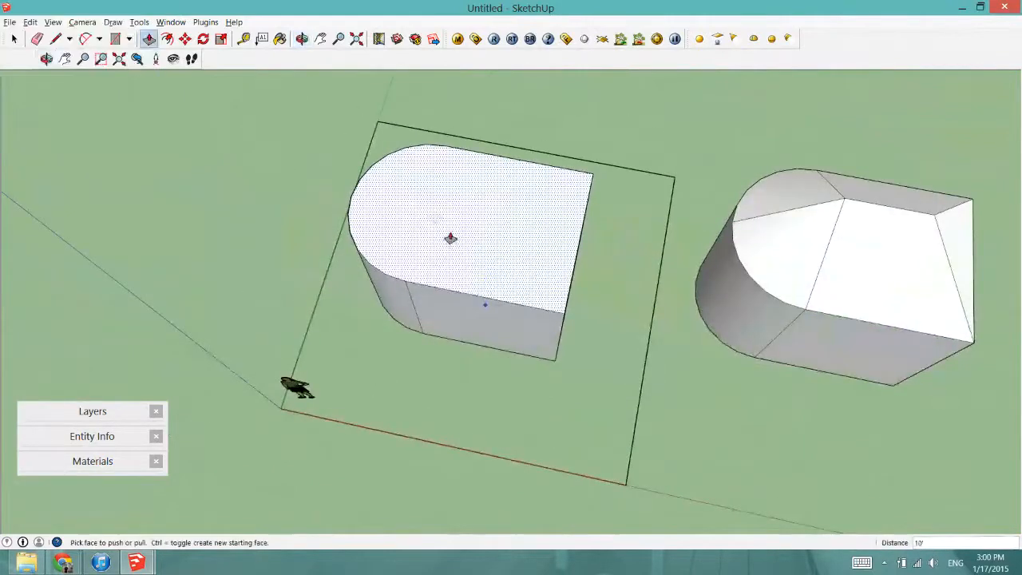
scroll(450, 238, "up", 2)
key("l")
left_click(463, 113)
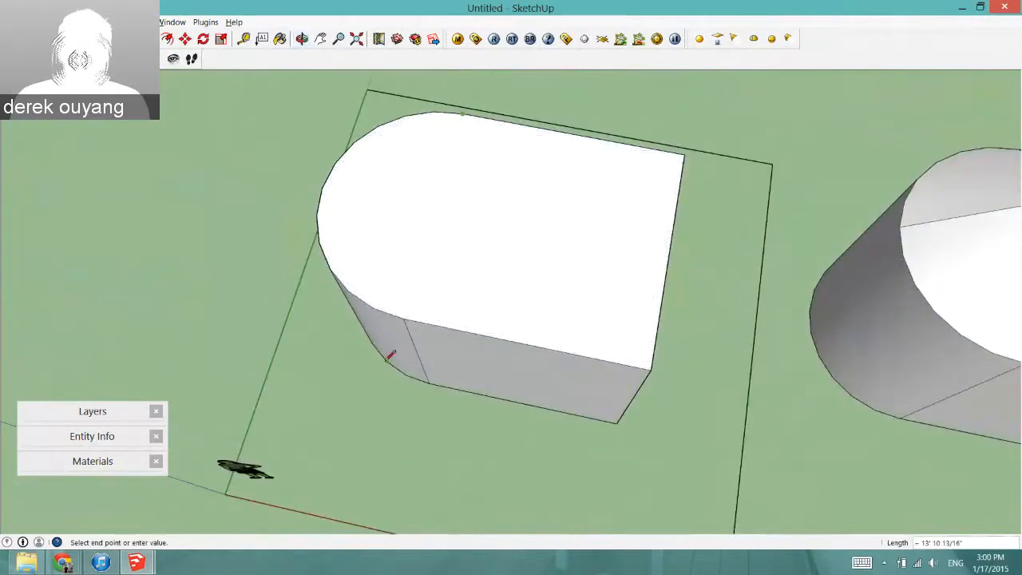
left_click(406, 319)
scroll(383, 257, "down", 5)
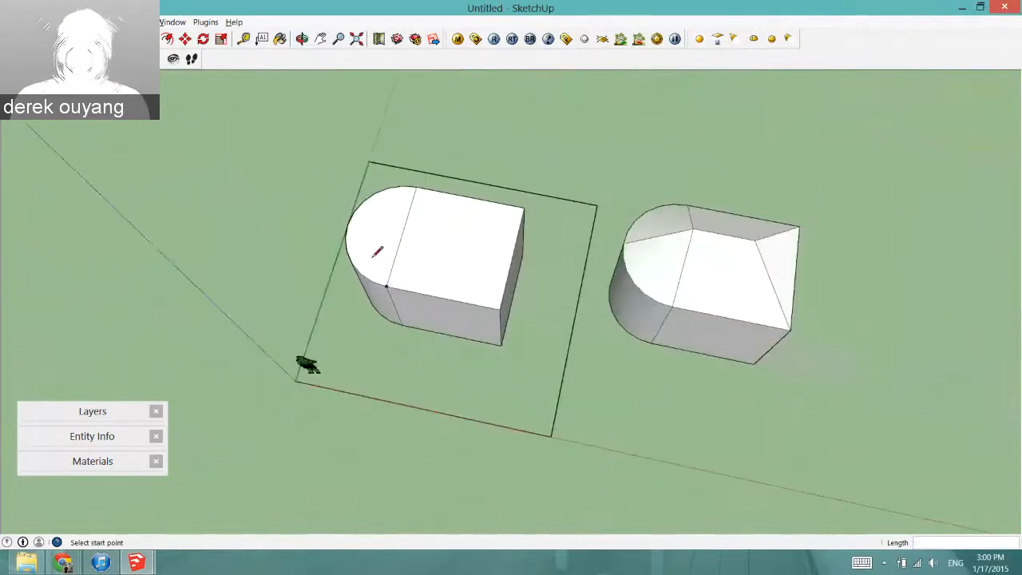
Step: Draw a 15' centreline along the top face from the arc's midpoint to the midpoint of the straight end edge
scroll(332, 270, "up", 2)
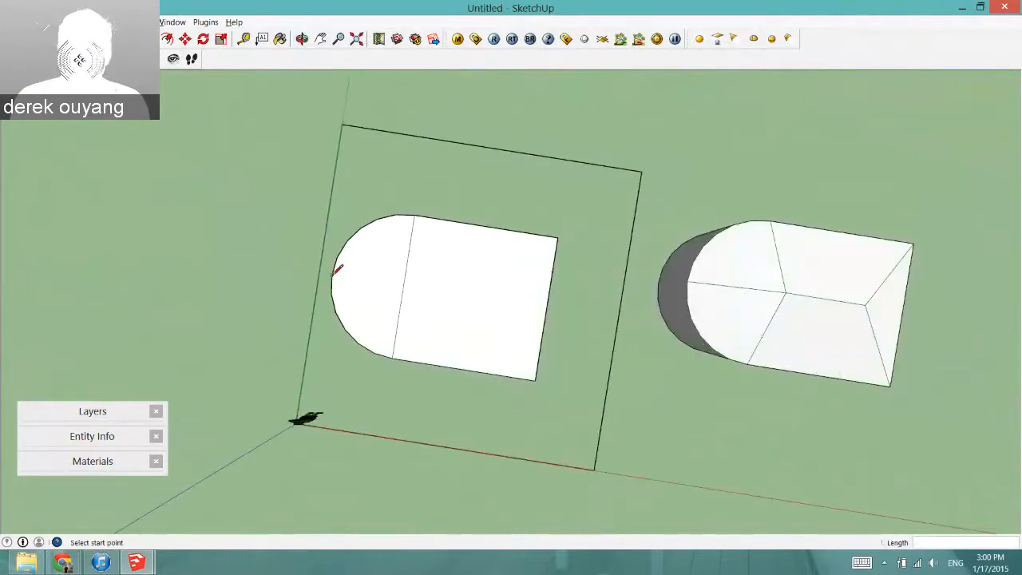
left_click(331, 276)
left_click(546, 309)
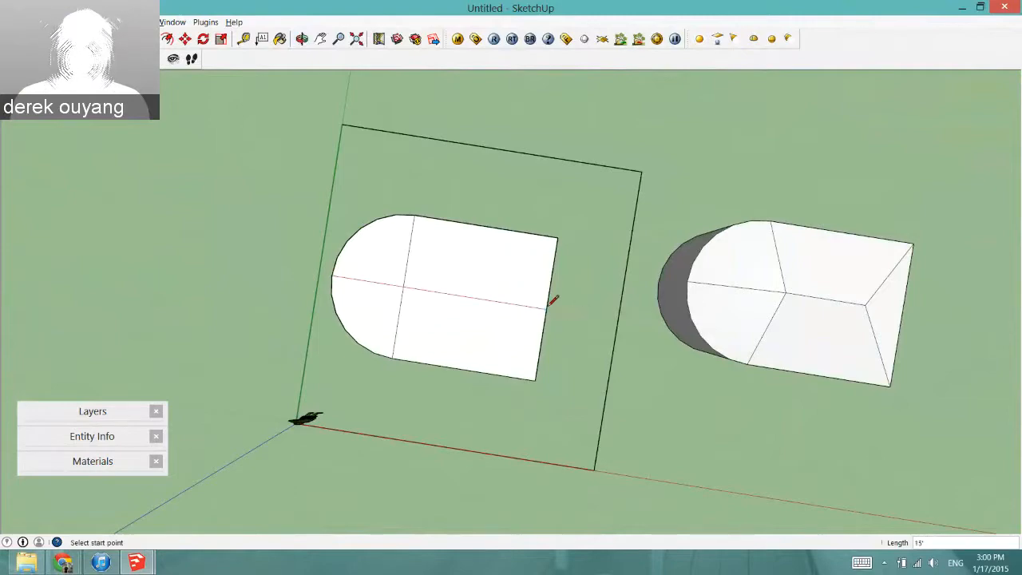
Step: Draw a 5' line on the new block's top face, starting from the midpoint of its straight end edge
middle_click_drag(445, 325, 454, 282)
scroll(848, 256, "down", 2)
scroll(922, 254, "up", 3)
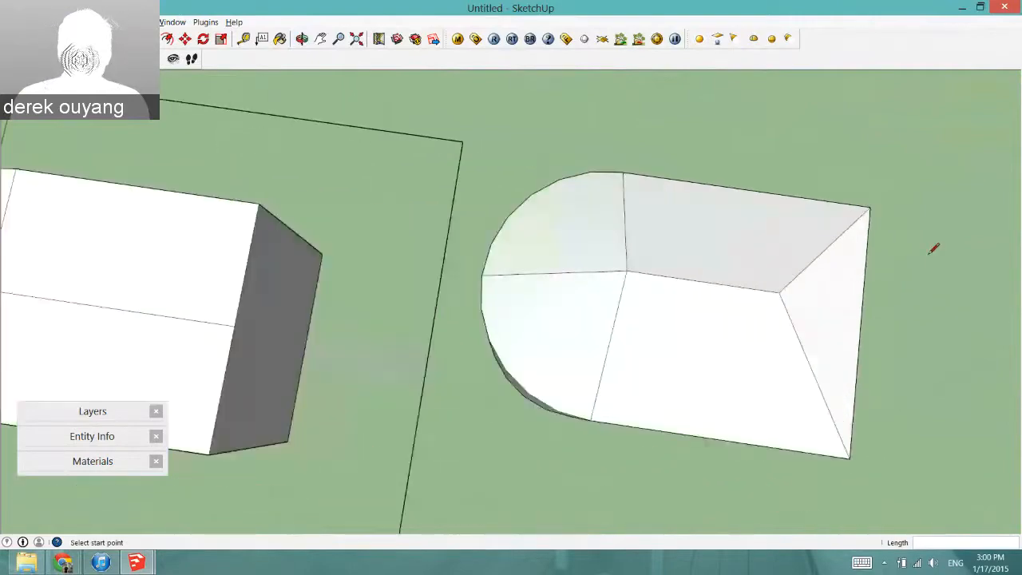
scroll(533, 287, "down", 3)
middle_click_drag(530, 291, 549, 376)
scroll(706, 174, "down", 2)
scroll(566, 317, "up", 3)
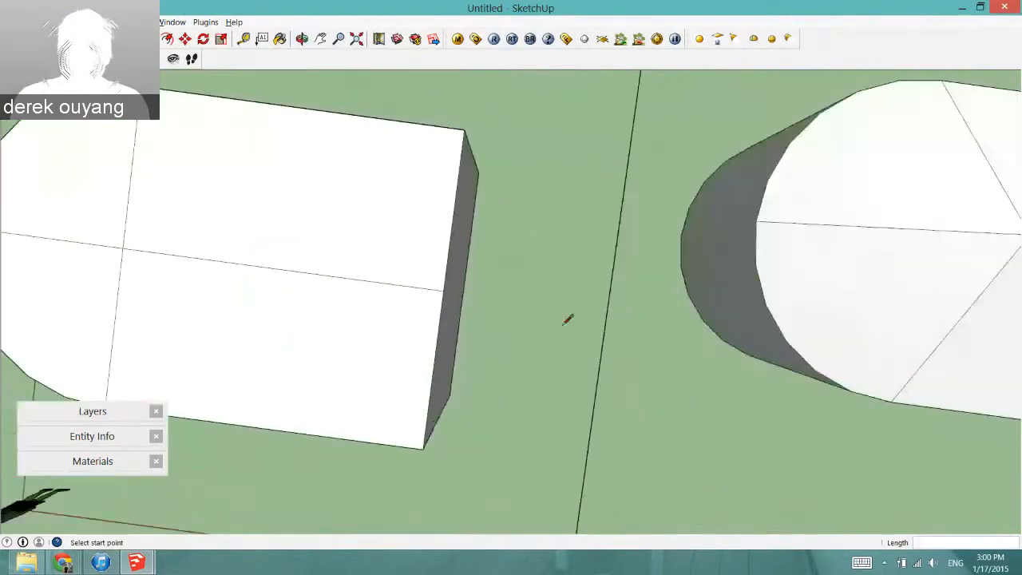
scroll(835, 292, "down", 3)
scroll(542, 292, "up", 3)
left_click(513, 292)
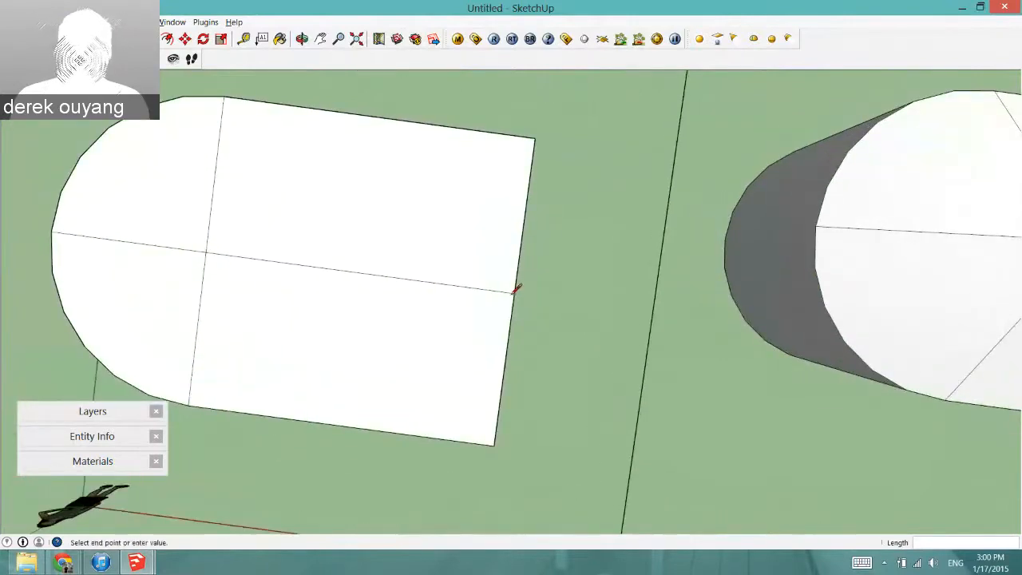
middle_click_drag(321, 303, 570, 109)
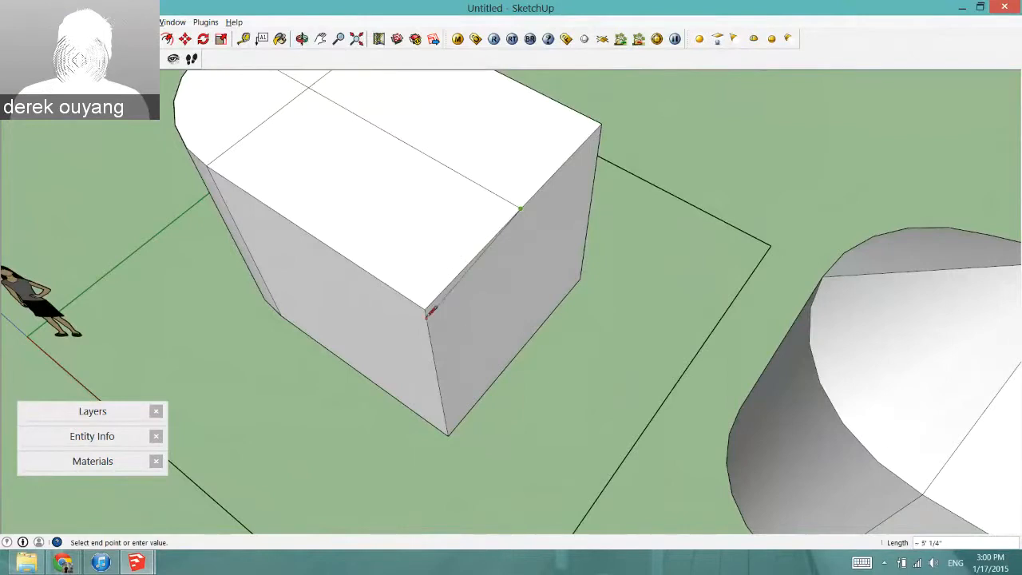
middle_click_drag(428, 304, 654, 279)
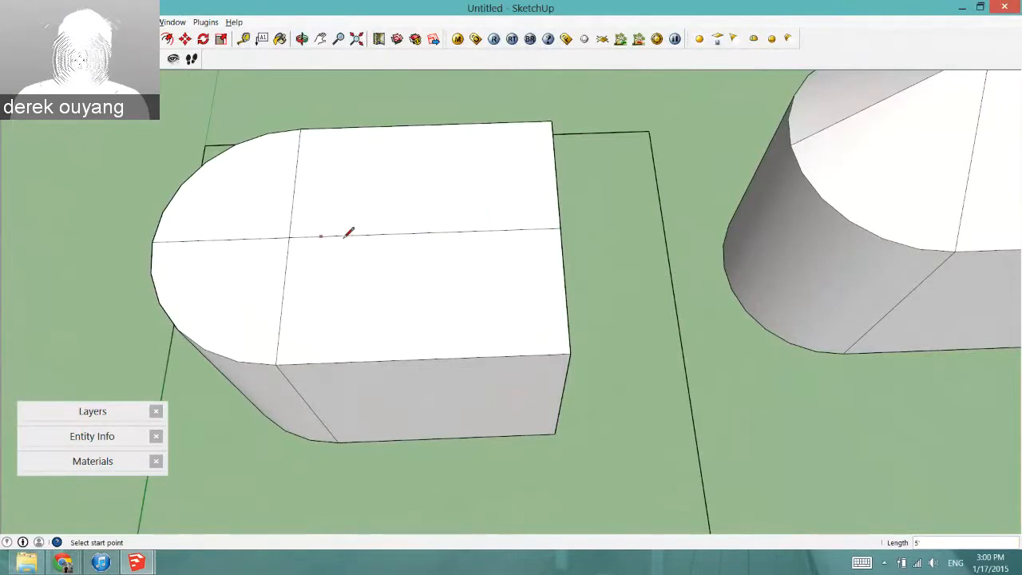
Step: Draw two diagonal hip lines on the top face from the inner end of the 5' line to both corners of the straight end
left_click(426, 232)
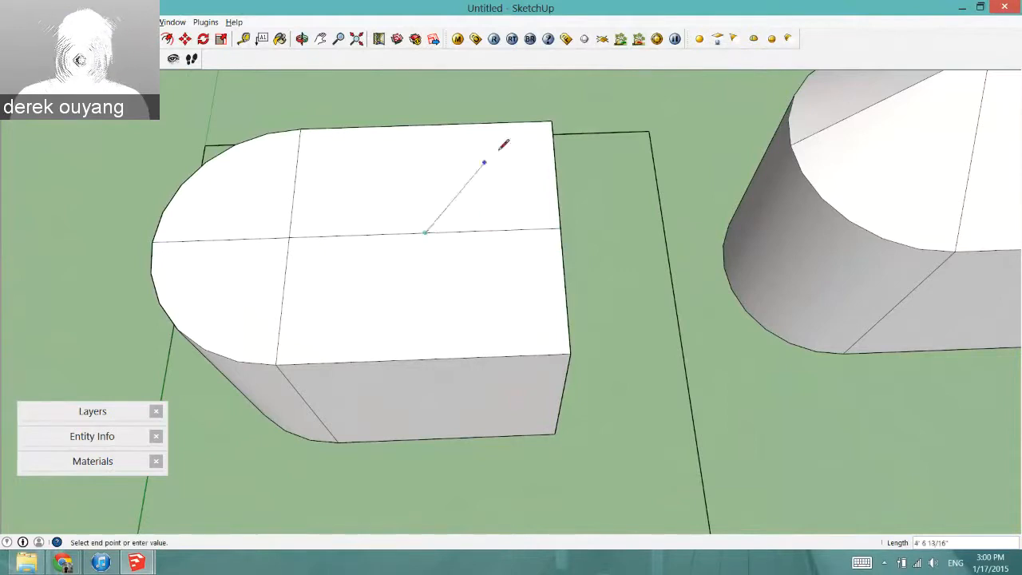
left_click(550, 123)
left_click(427, 231)
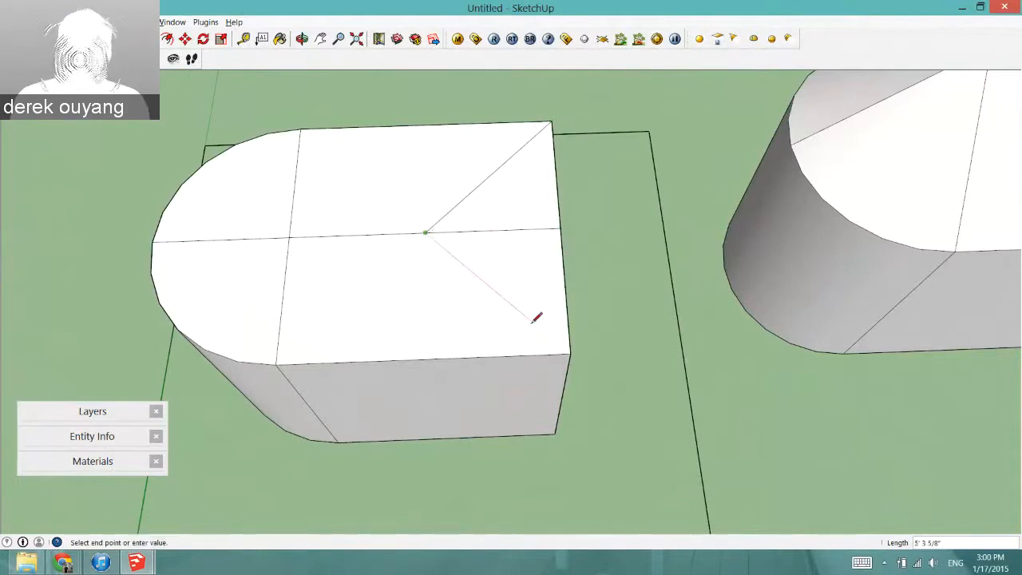
key("space")
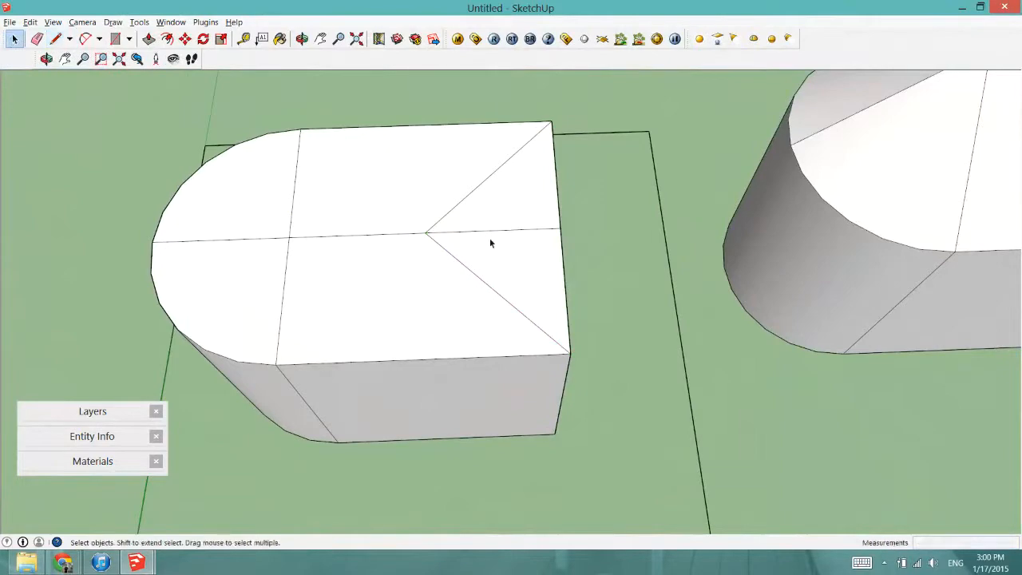
Step: Delete the 5' centreline segment between the hip lines' meeting point and the straight end edge
left_click(498, 230)
middle_click_drag(511, 332, 650, 314)
scroll(404, 206, "up", 5)
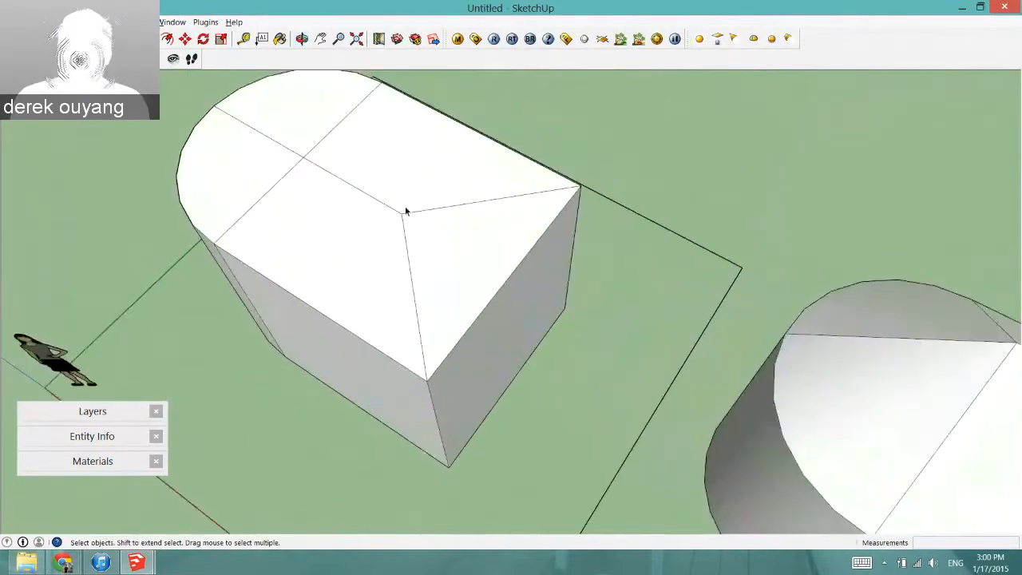
Step: Select the centreline segment between the cross line and the hip lines' meeting point, and try moving it freely from its midpoint
middle_click_drag(405, 206, 390, 226)
left_click(463, 209)
scroll(517, 258, "down", 3)
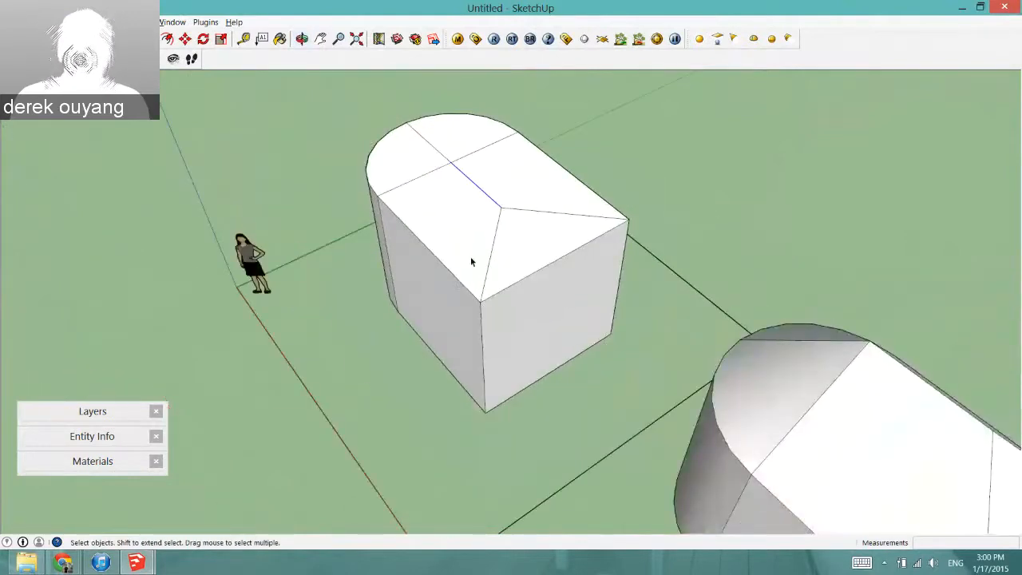
scroll(470, 261, "up", 2)
key("m")
scroll(461, 200, "up", 2)
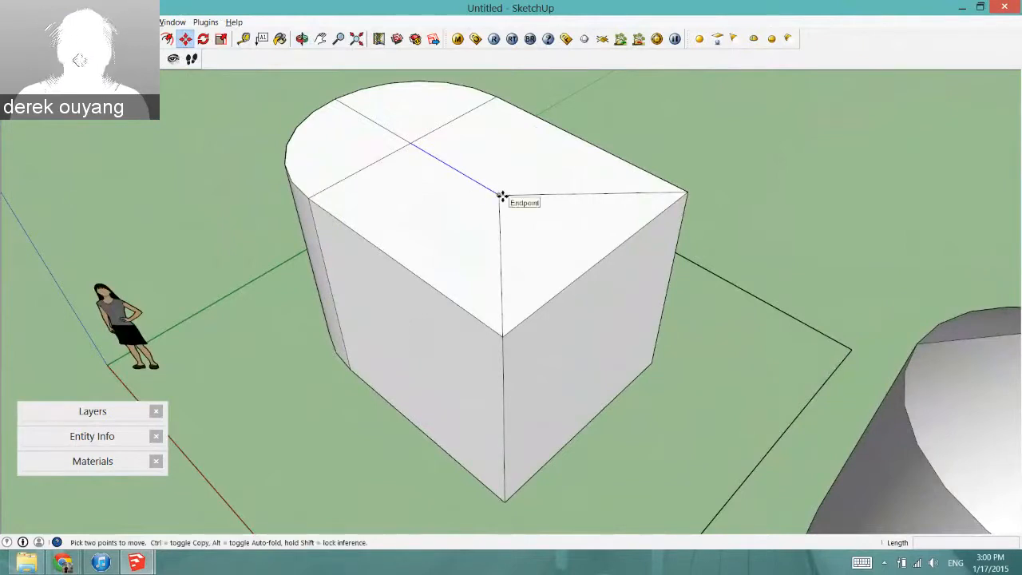
left_click(451, 166)
middle_click_drag(498, 246, 586, 220)
middle_click_drag(500, 290, 723, 301)
middle_click_drag(436, 359, 287, 283)
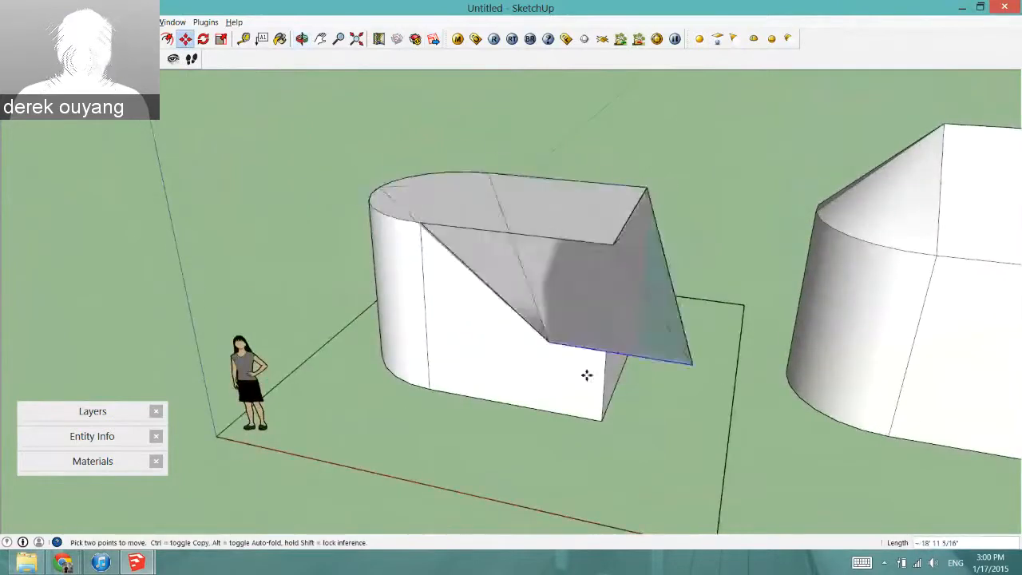
middle_click_drag(587, 375, 419, 263)
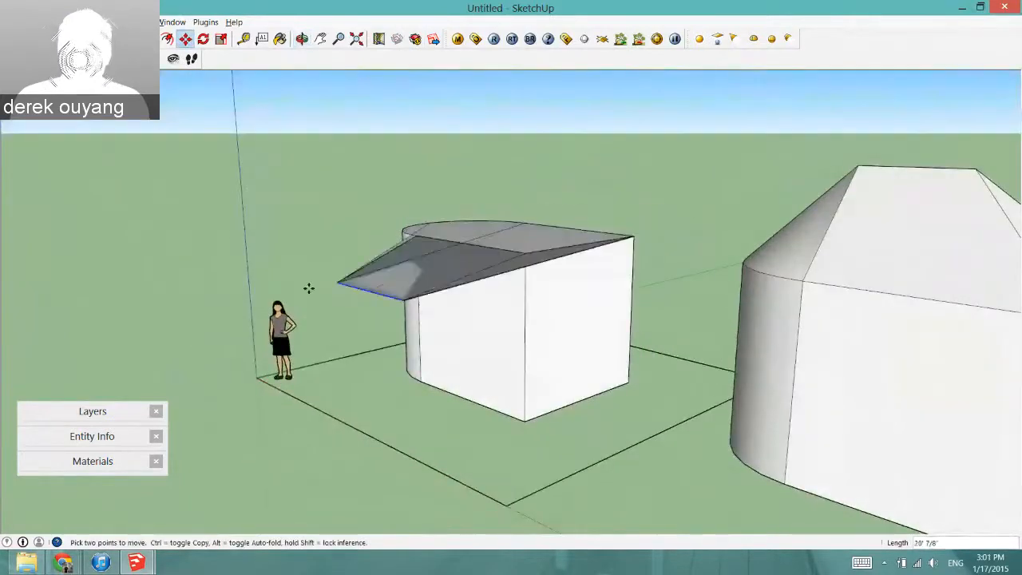
Step: Raise the selected ridge segment 5' straight up along the vertical axis to form the hip roof
middle_click_drag(308, 288, 755, 245)
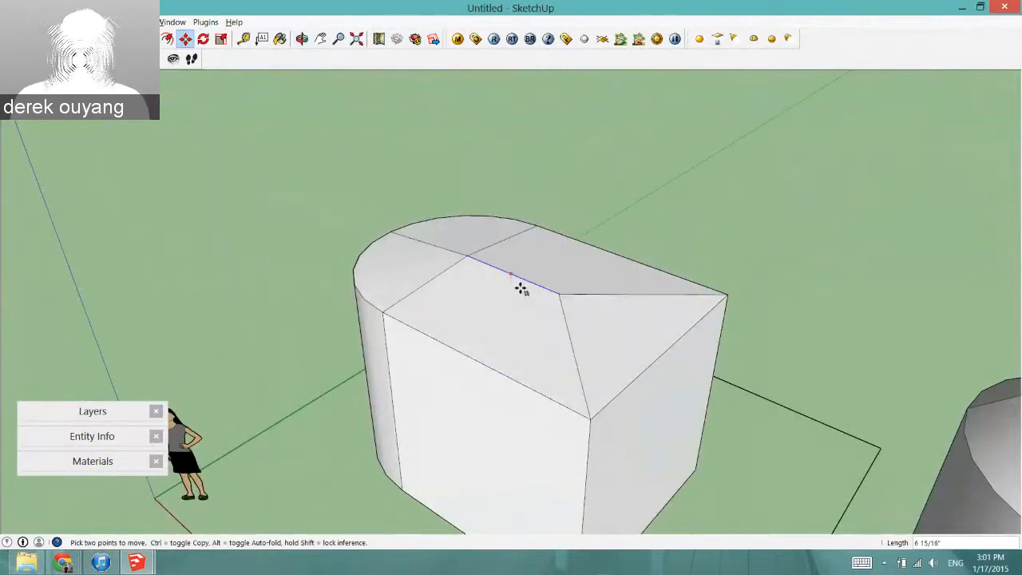
middle_click_drag(532, 347, 609, 215)
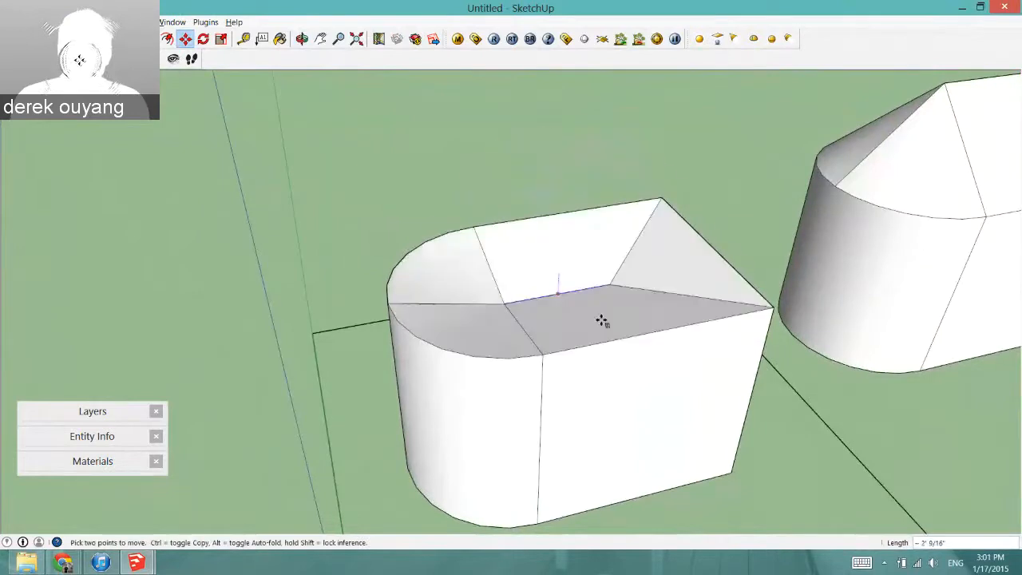
scroll(550, 230, "down", 3)
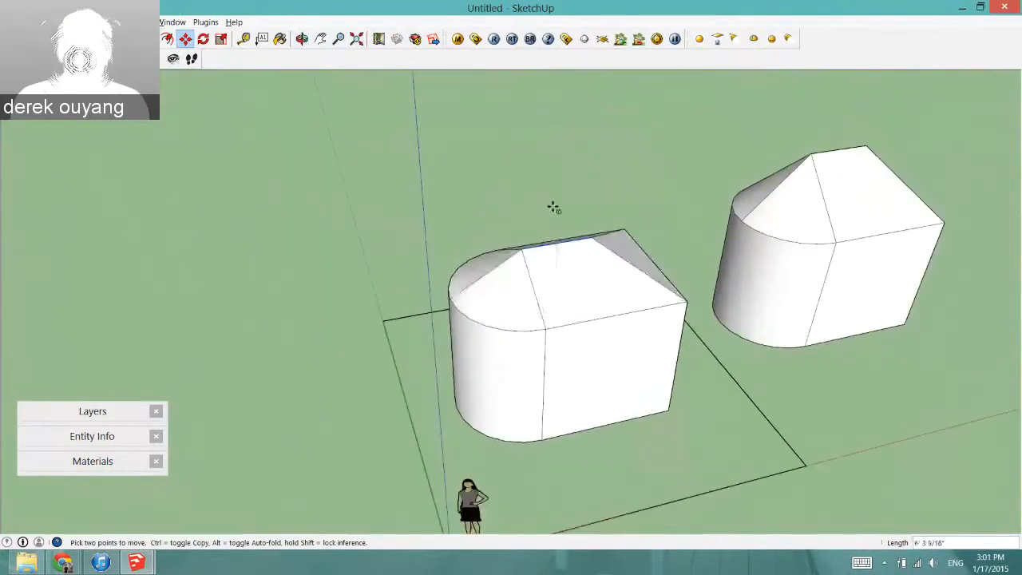
middle_click_drag(540, 381, 787, 372)
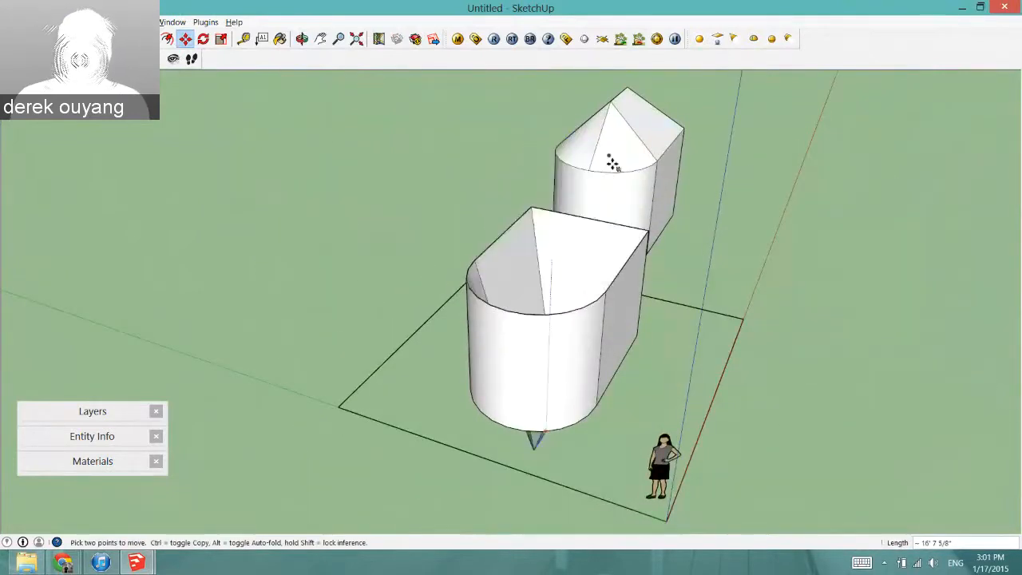
middle_click_drag(611, 162, 519, 130)
middle_click_drag(591, 164, 513, 208)
middle_click_drag(559, 244, 523, 209)
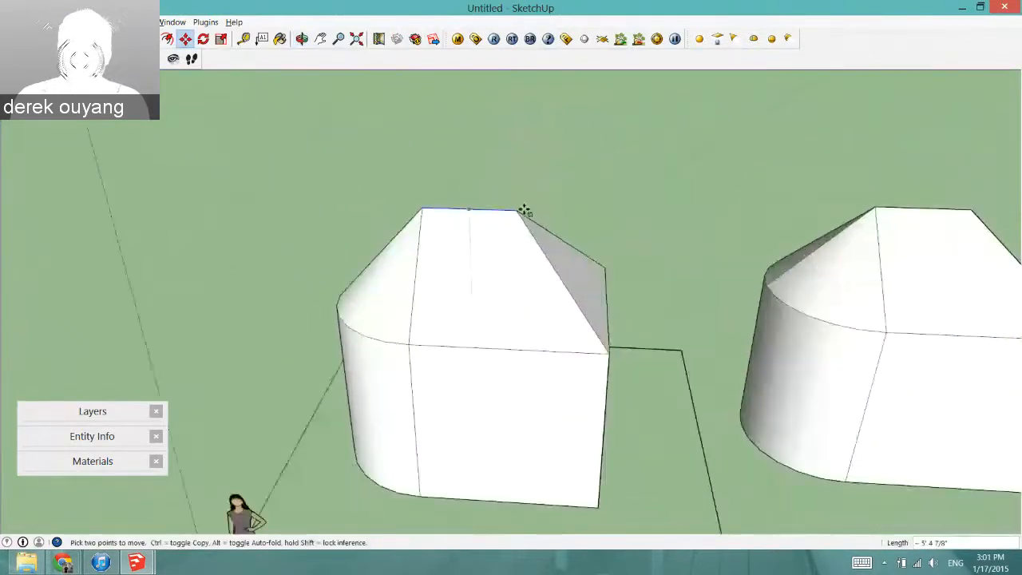
type("5")
key("Return")
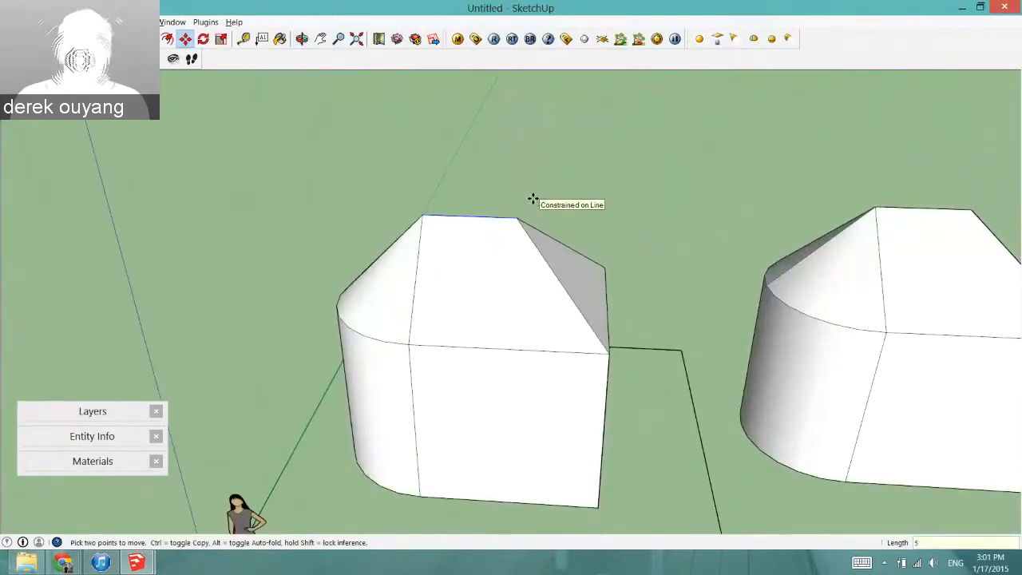
Step: Compare the new building's roof with the reference building, and switch to the Blue Jeans screen-sharing page in the browser
middle_click_drag(360, 338, 584, 454)
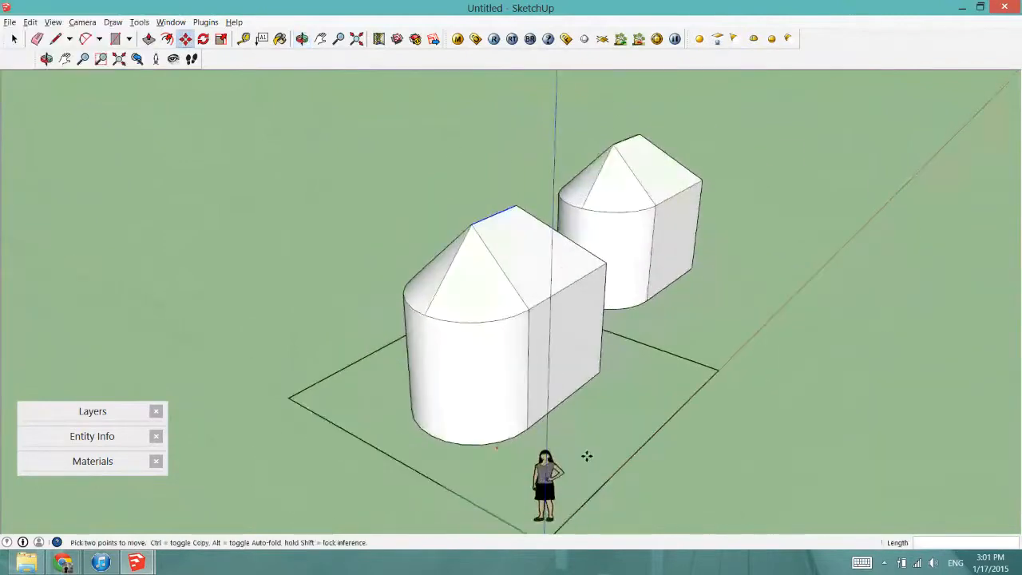
scroll(604, 462, "up", 3)
scroll(603, 463, "down", 3)
key("alt+Tab")
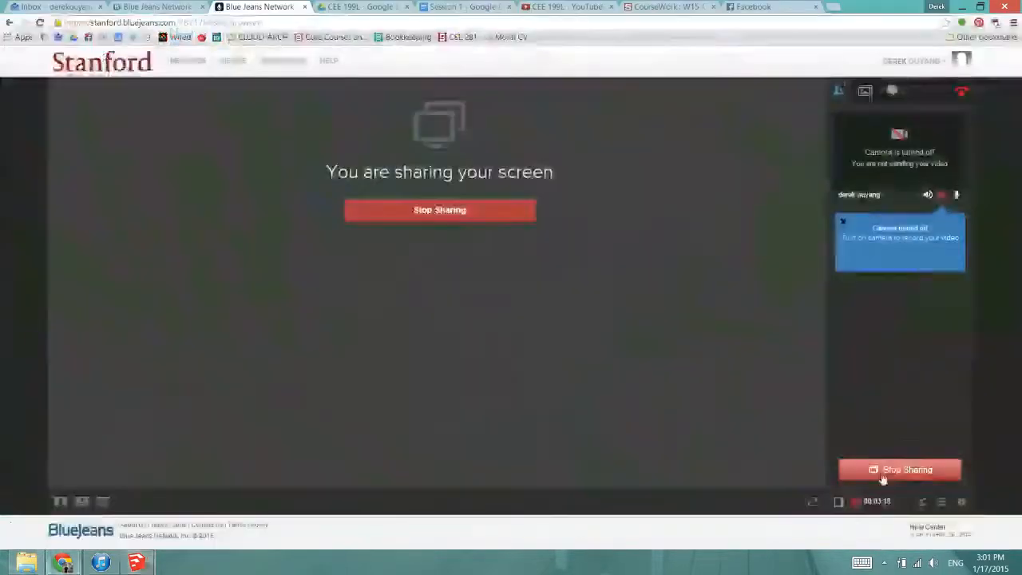